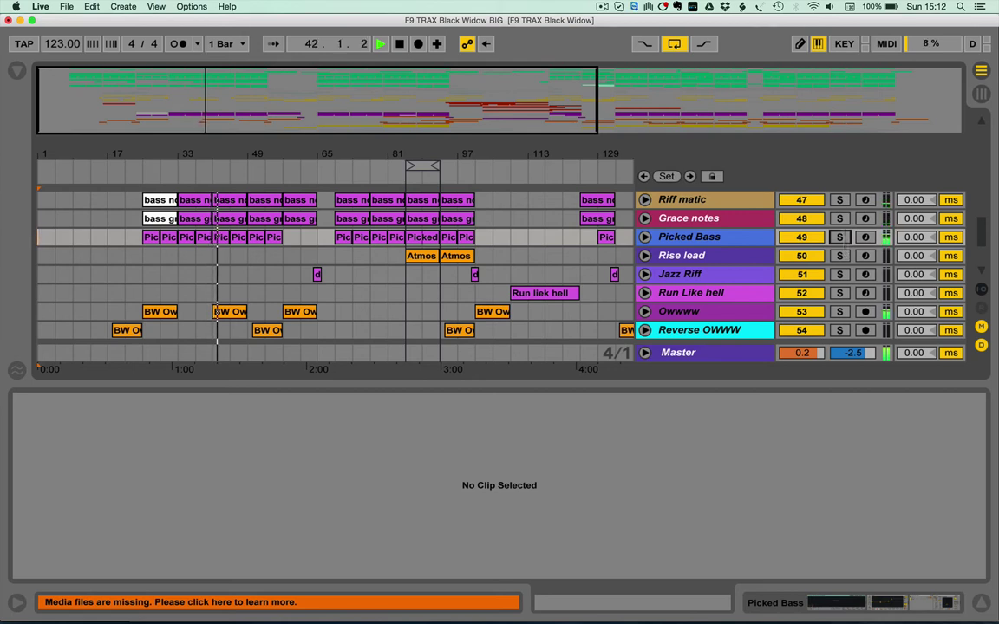
Step: Compare the Picked Bass and Atmos Lead clips' notes and start playback around bar 81
click(432, 238)
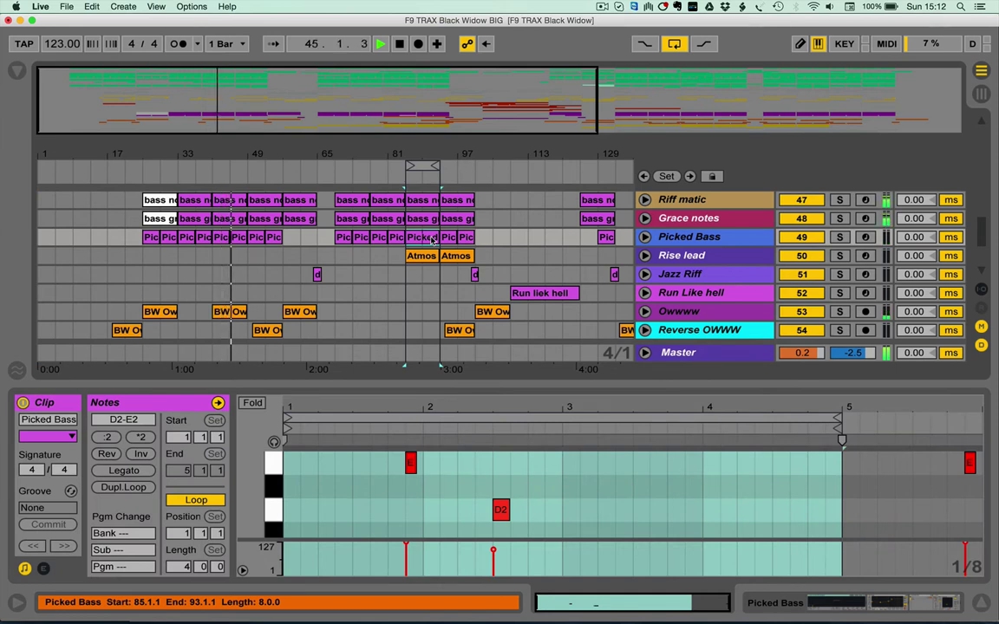
click(422, 255)
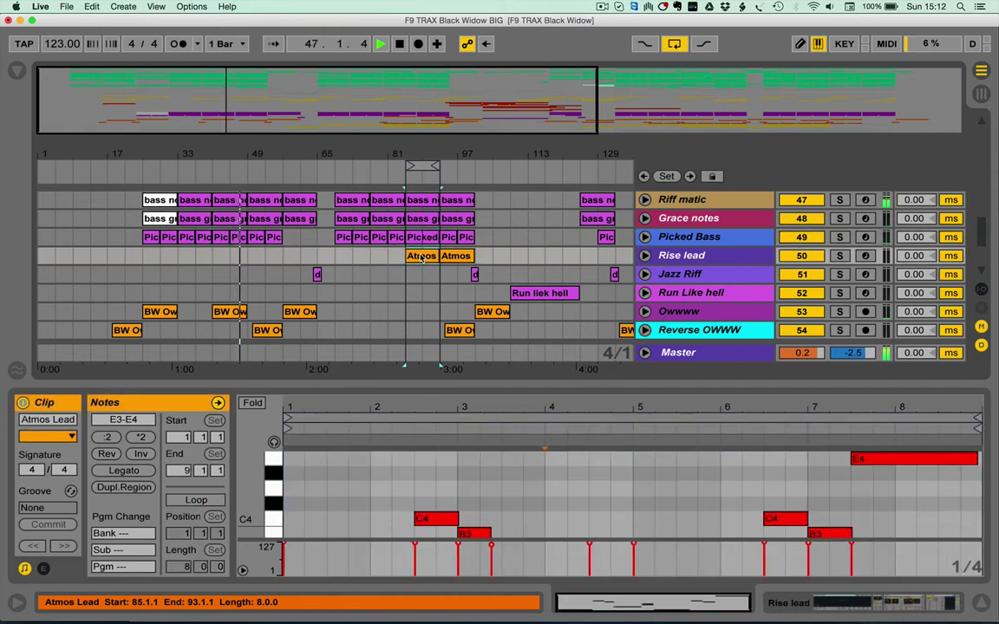
click(395, 175)
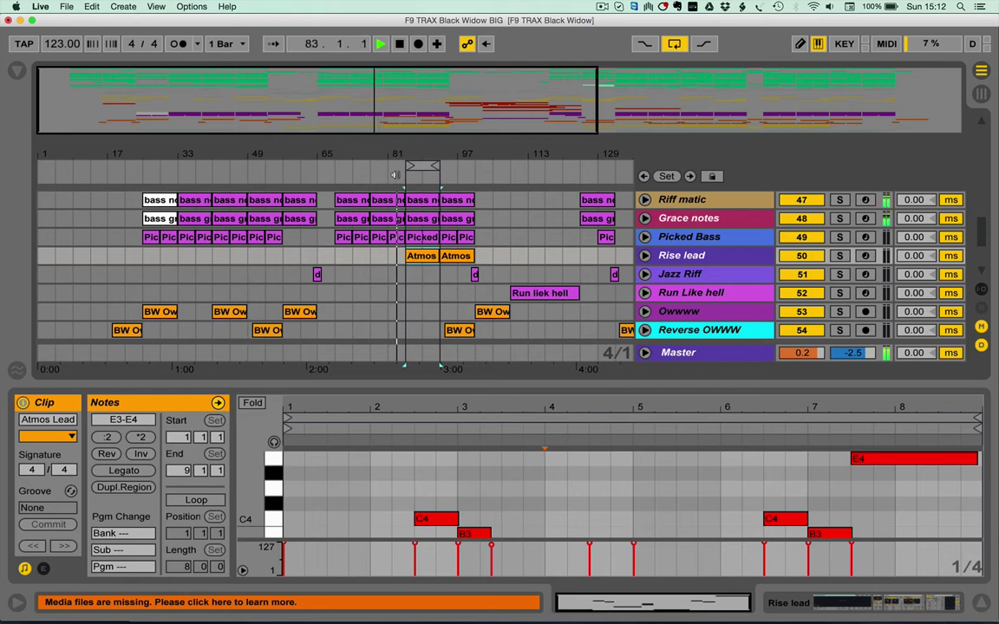
Step: Solo the Picked Bass and Rise lead tracks, then switch between the two clips' notes again
click(839, 237)
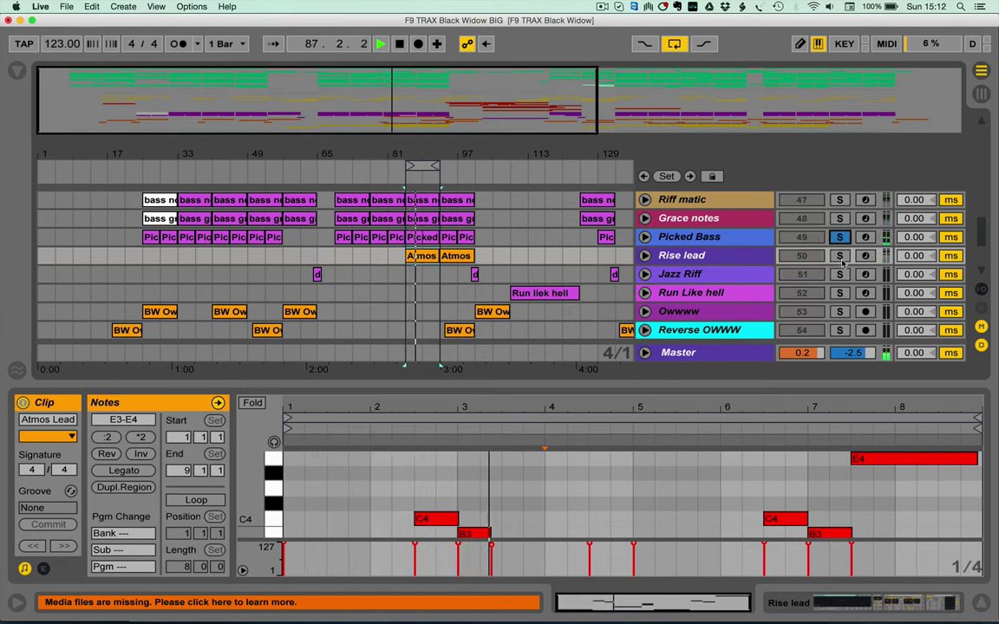
super+click(840, 256)
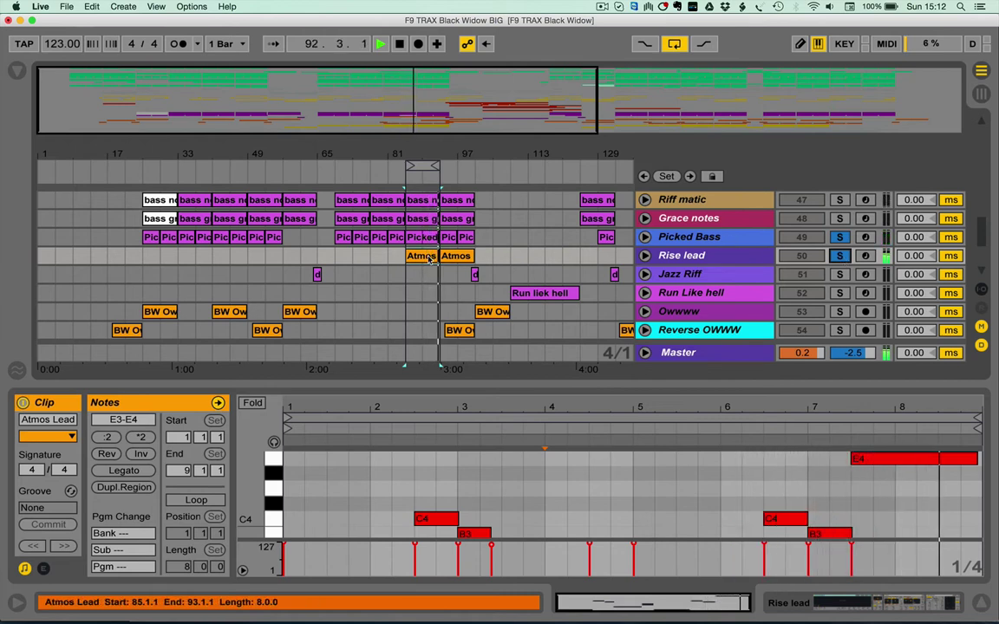
key(Up)
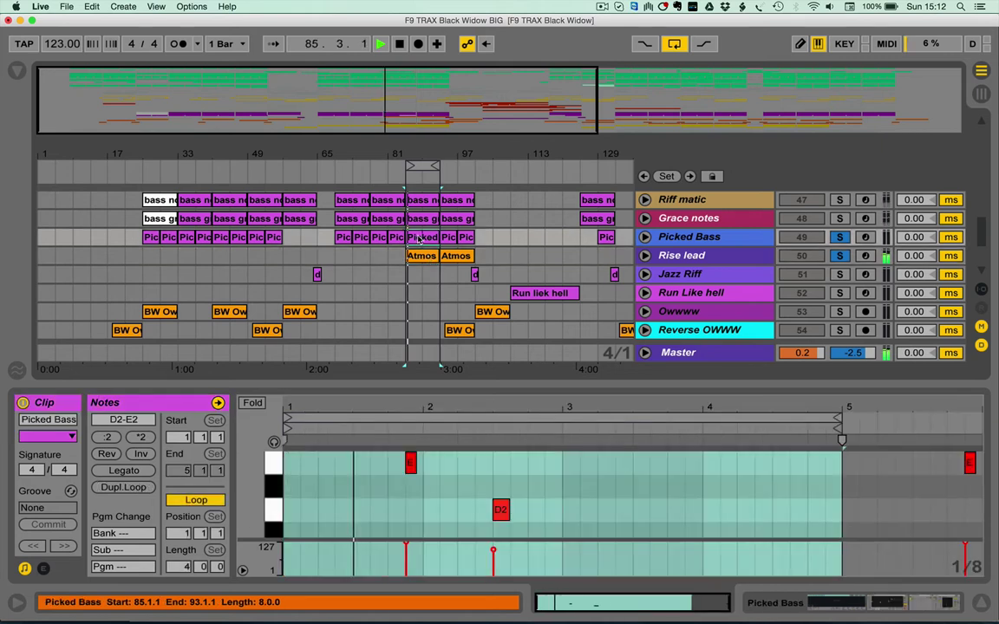
click(419, 257)
click(419, 238)
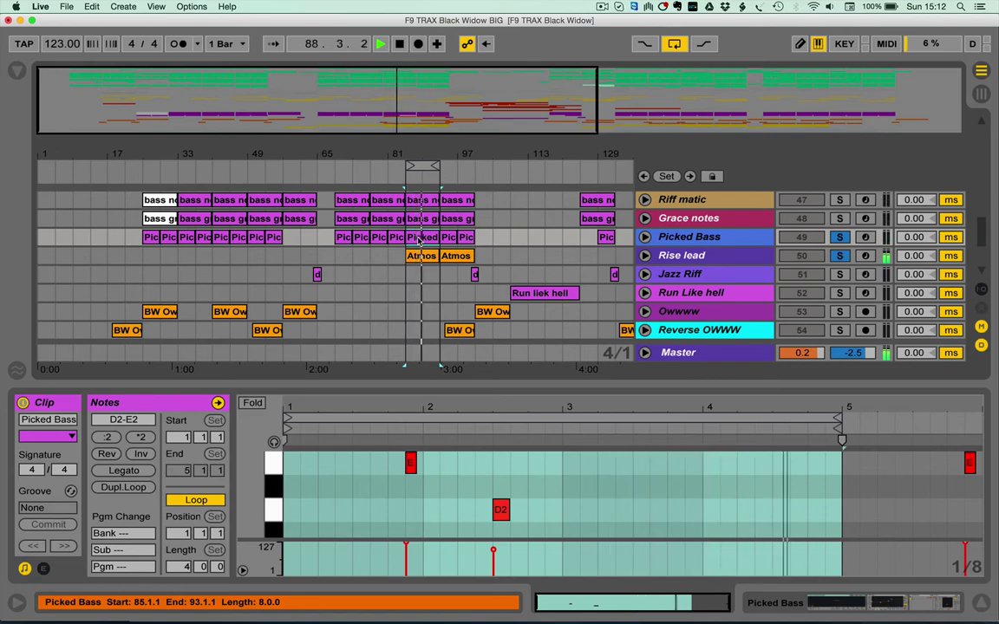
Step: Drag CC Multiclip.amxd from Finder's Max MIDI Effect folder onto the Picked Bass track
mouse_move(2, 5)
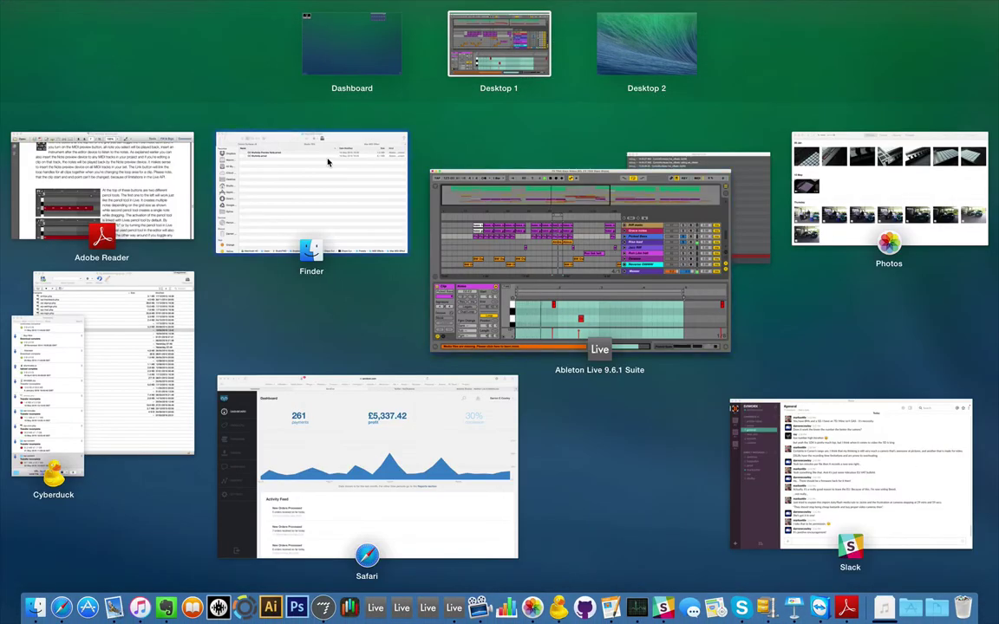
click(330, 161)
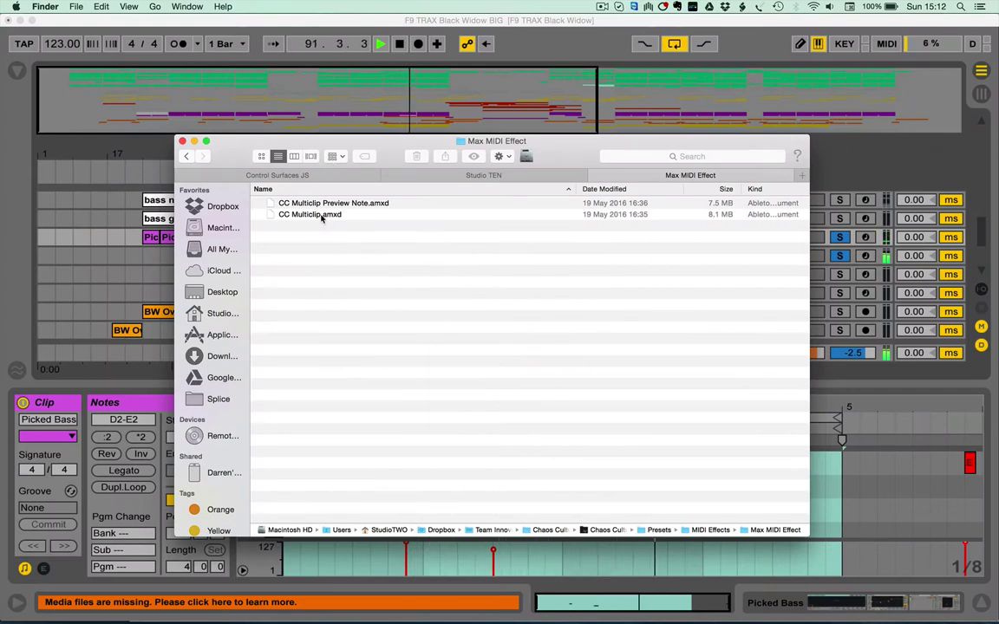
drag(327, 222, 847, 238)
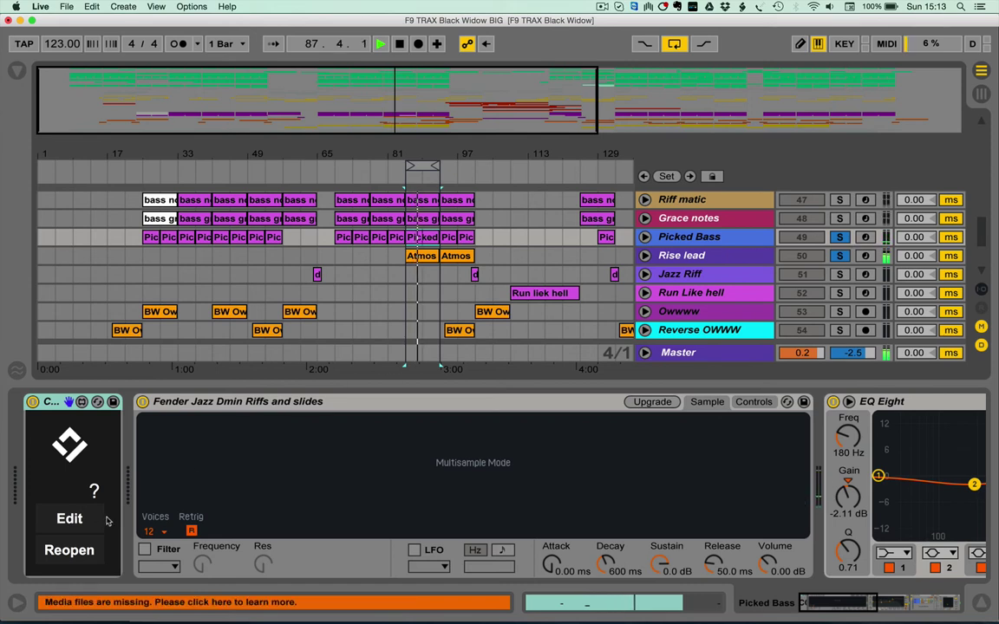
Step: Choose the Atmos Lead and Picked Bass clips in the CC Multiclip device and reopen them in the Multiclip Editor
click(72, 521)
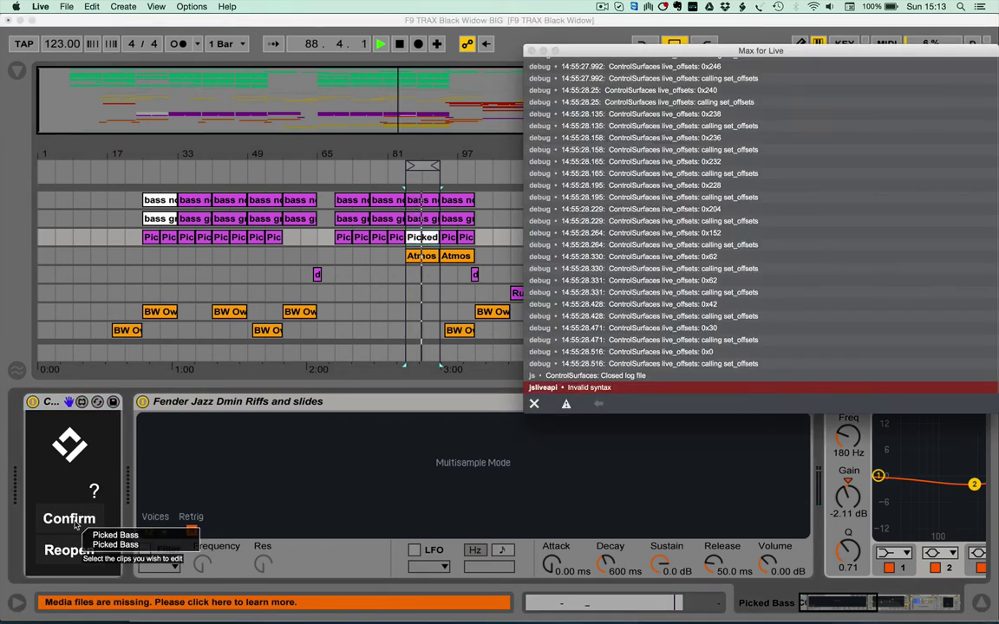
click(519, 54)
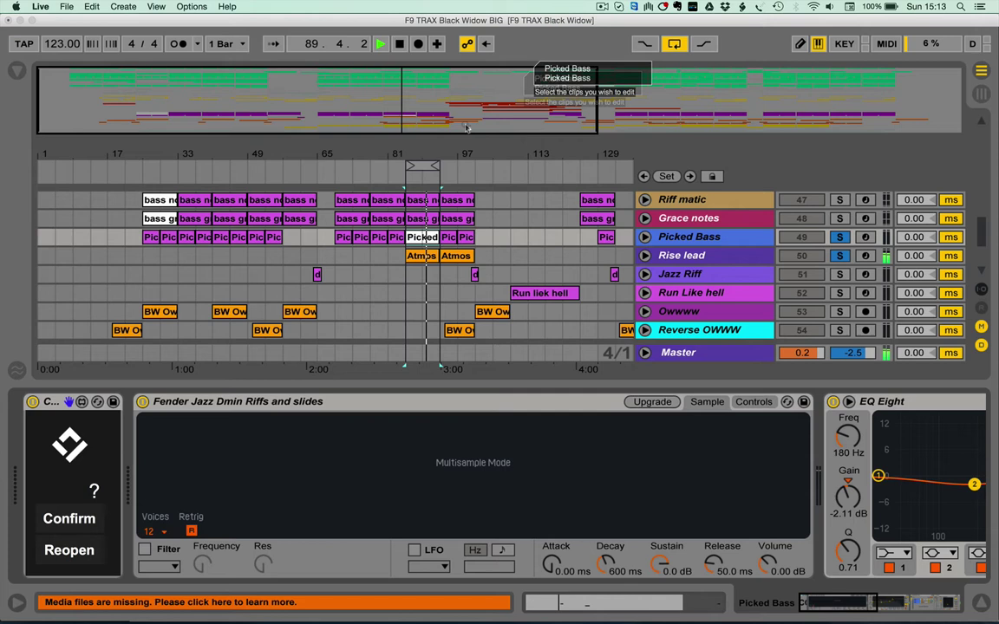
click(414, 255)
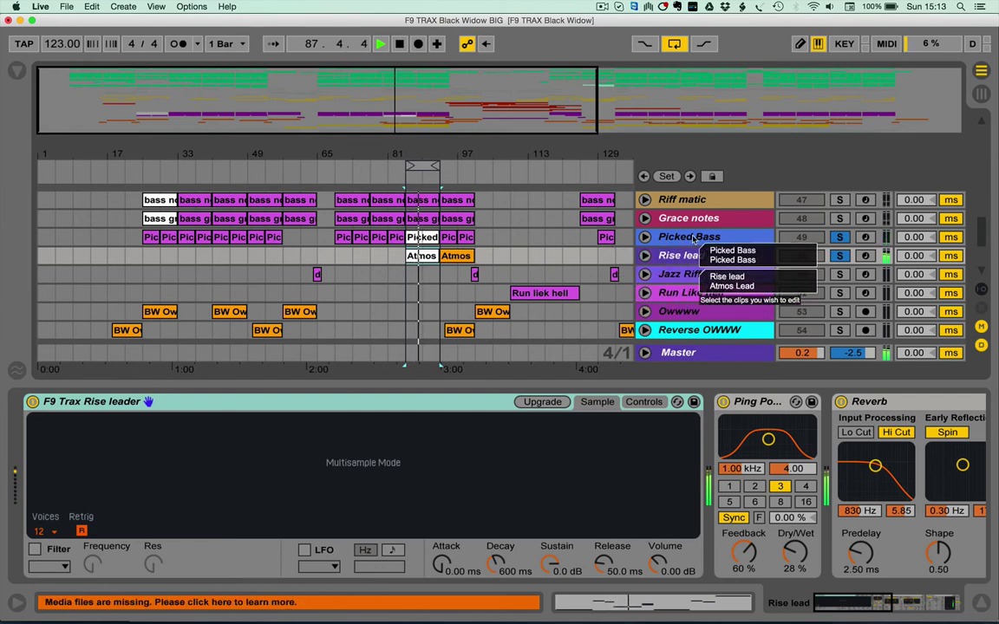
click(692, 240)
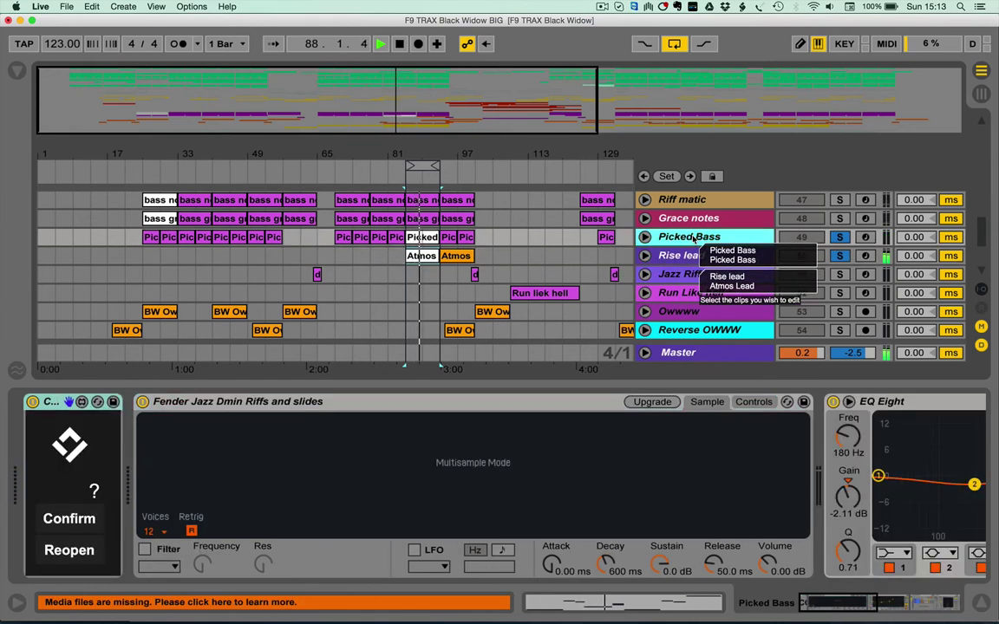
click(68, 551)
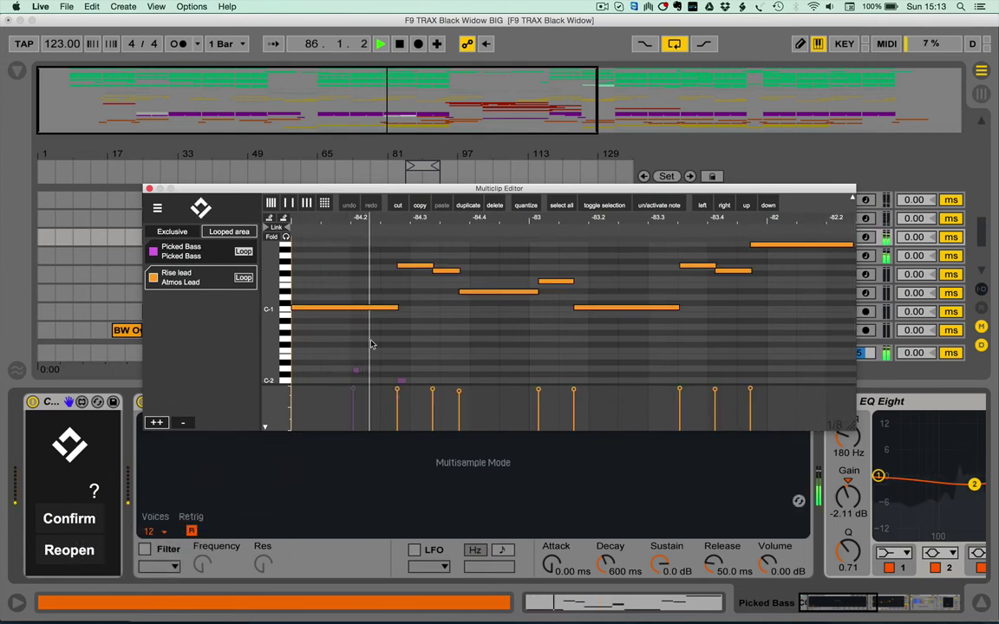
click(196, 257)
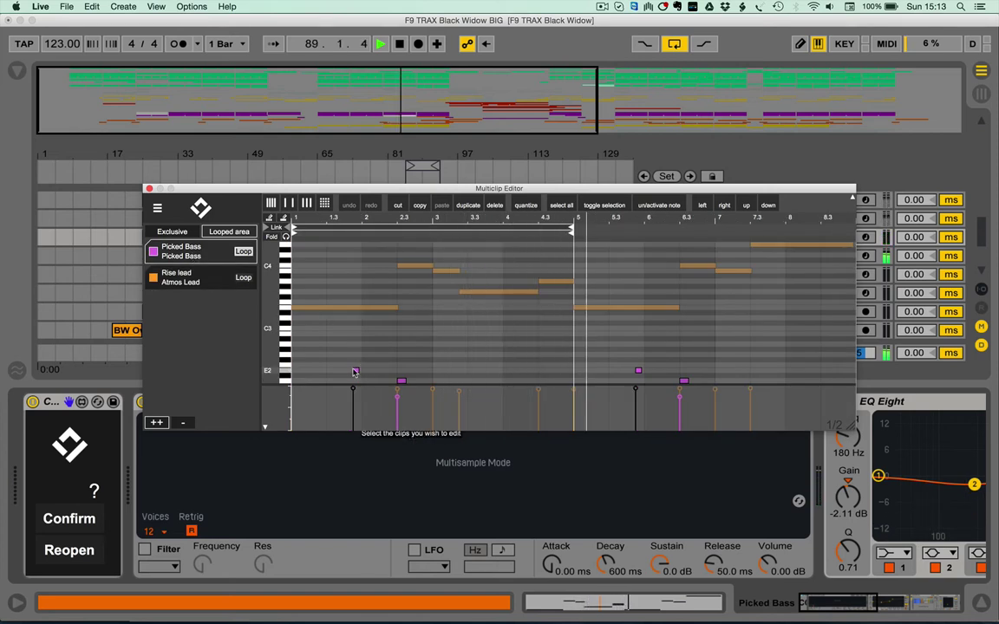
click(198, 278)
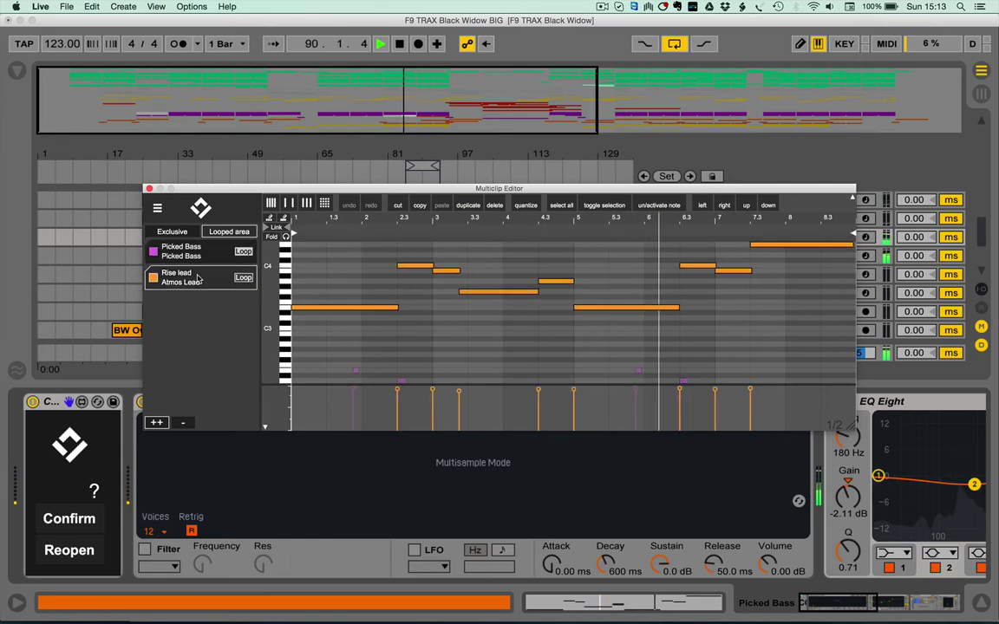
click(204, 253)
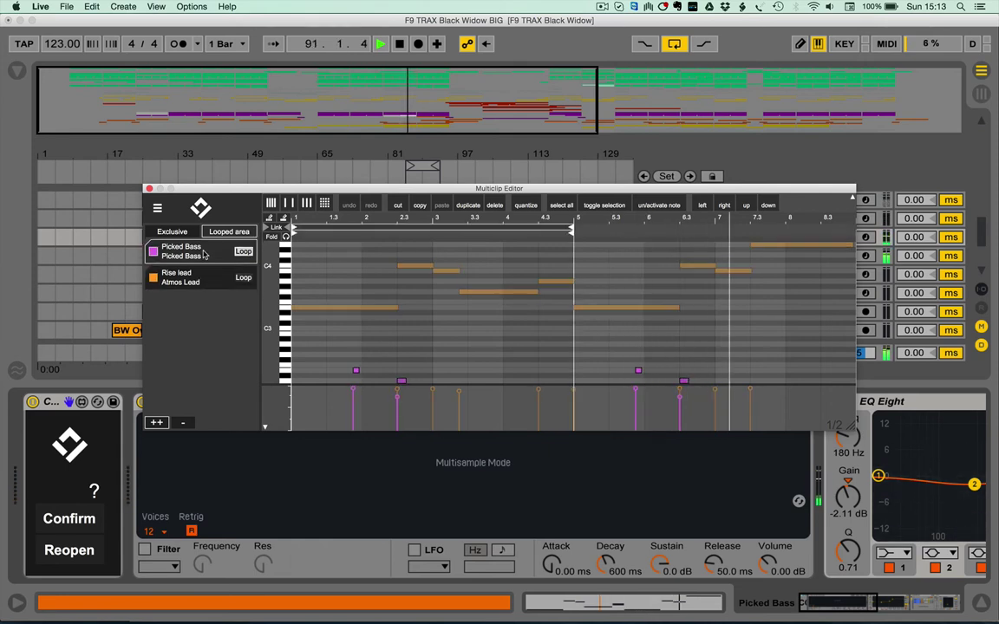
click(209, 279)
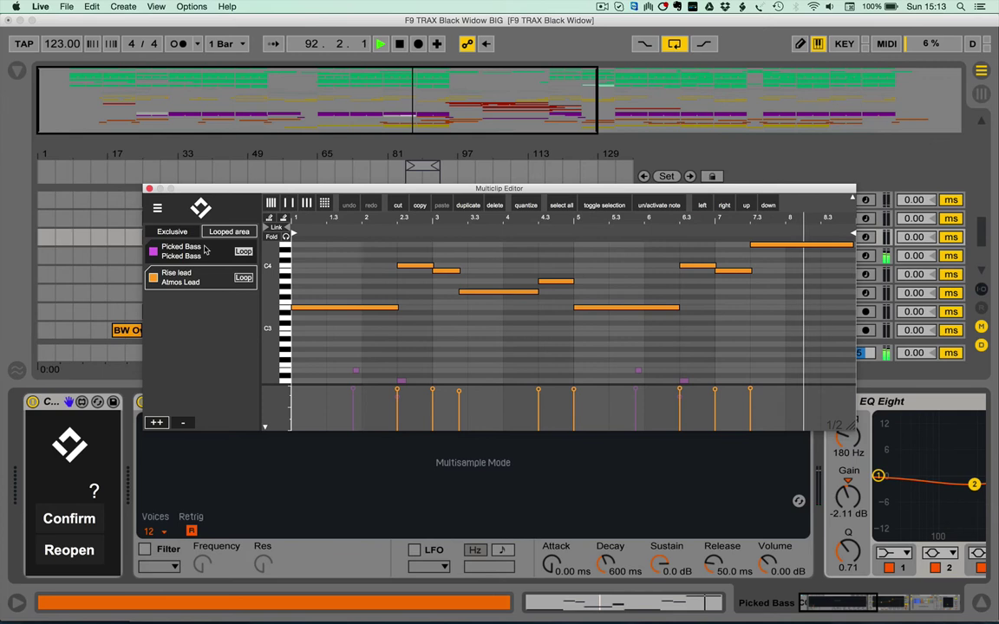
click(203, 251)
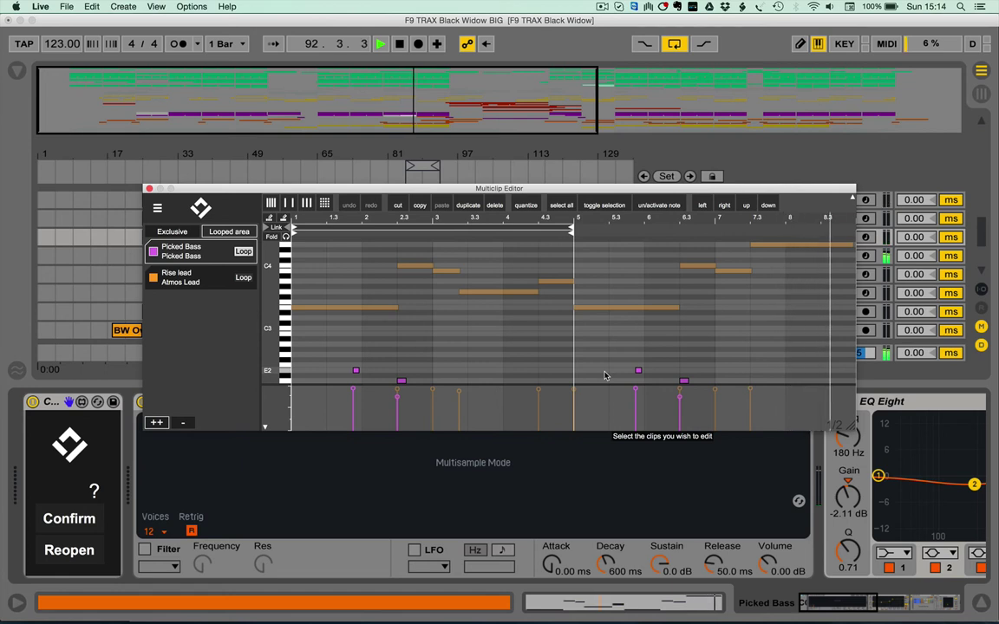
Step: Add two new low notes to the Picked Bass clip, at F#2 and below
click(442, 360)
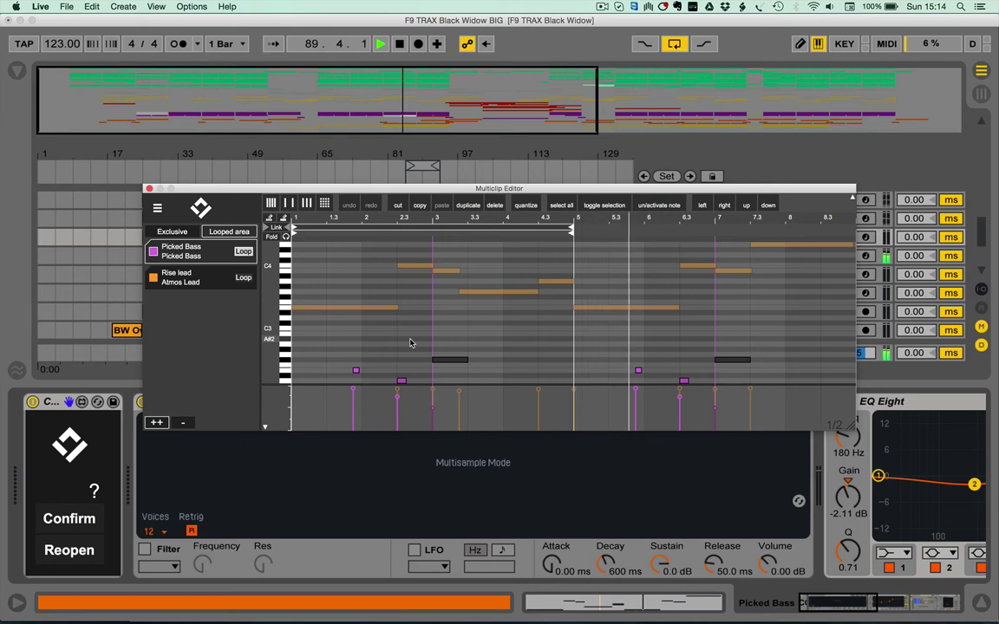
scroll(405, 347, down, 4)
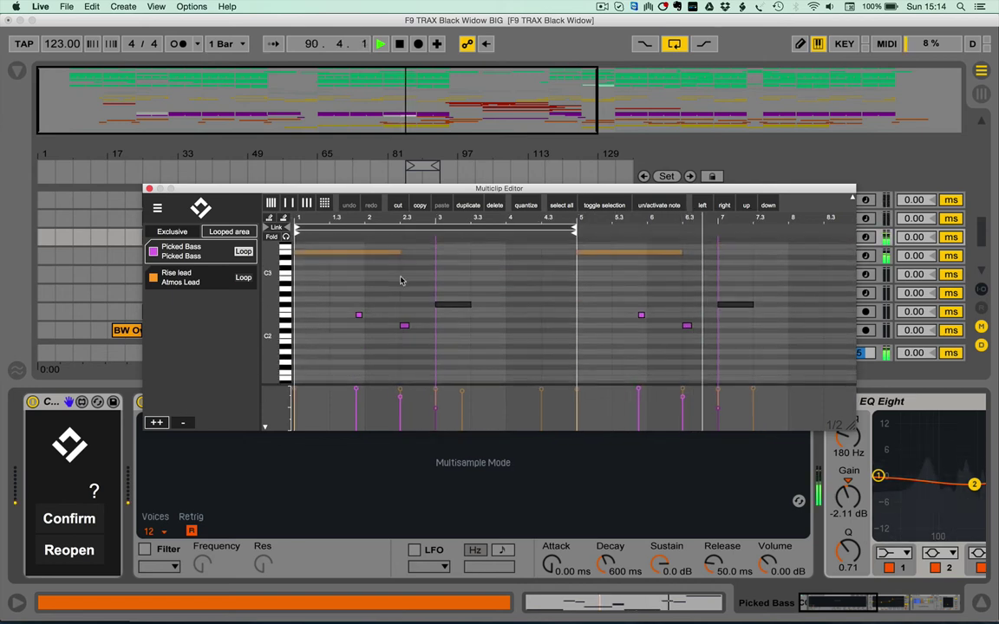
scroll(401, 281, down, 2)
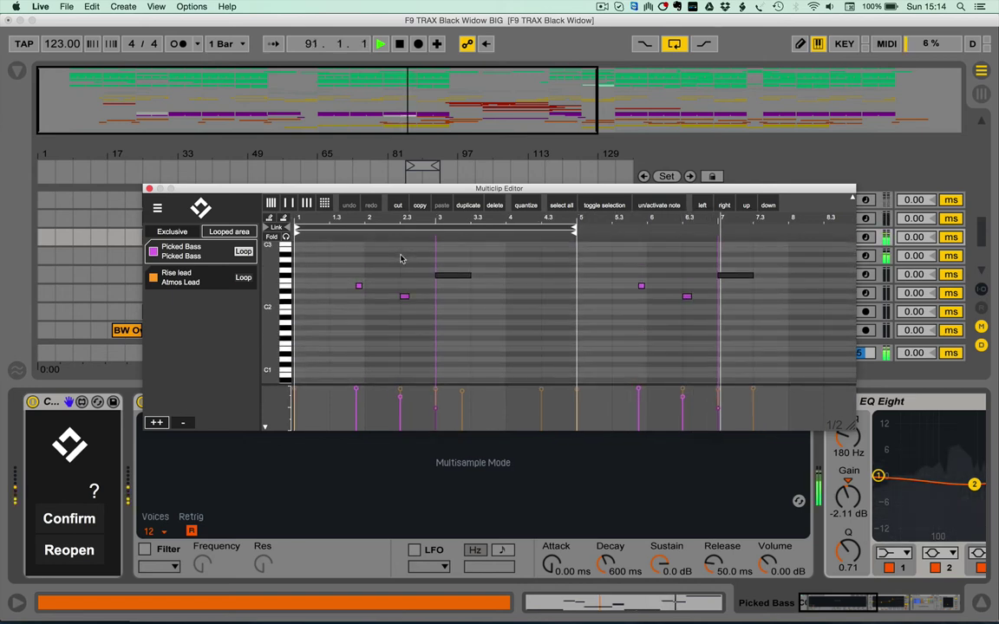
click(493, 321)
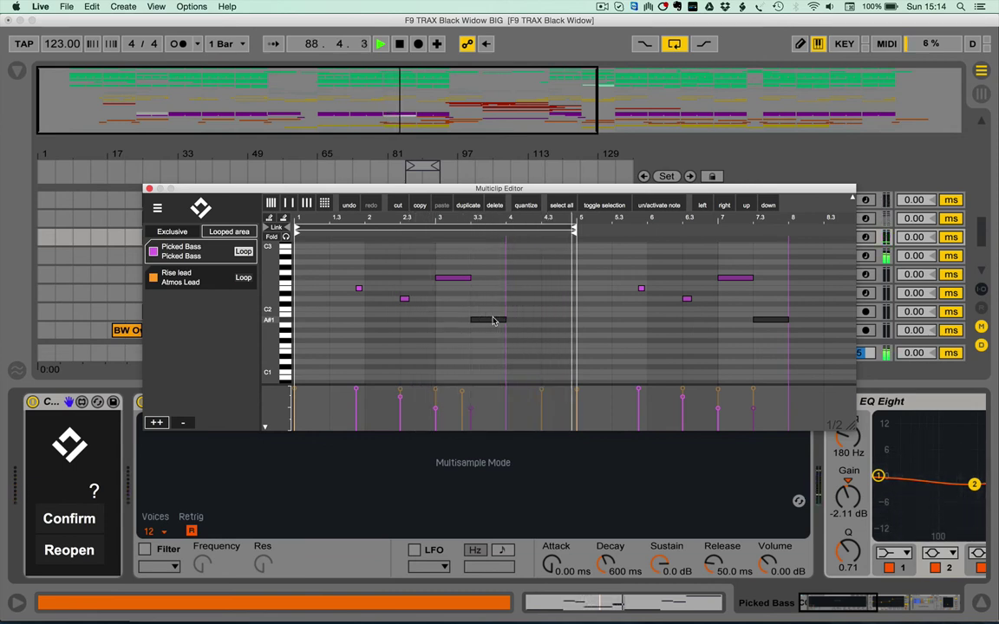
Step: Toggle Looped area off and back on, then make the Atmos Lead clip's notes editable
click(239, 232)
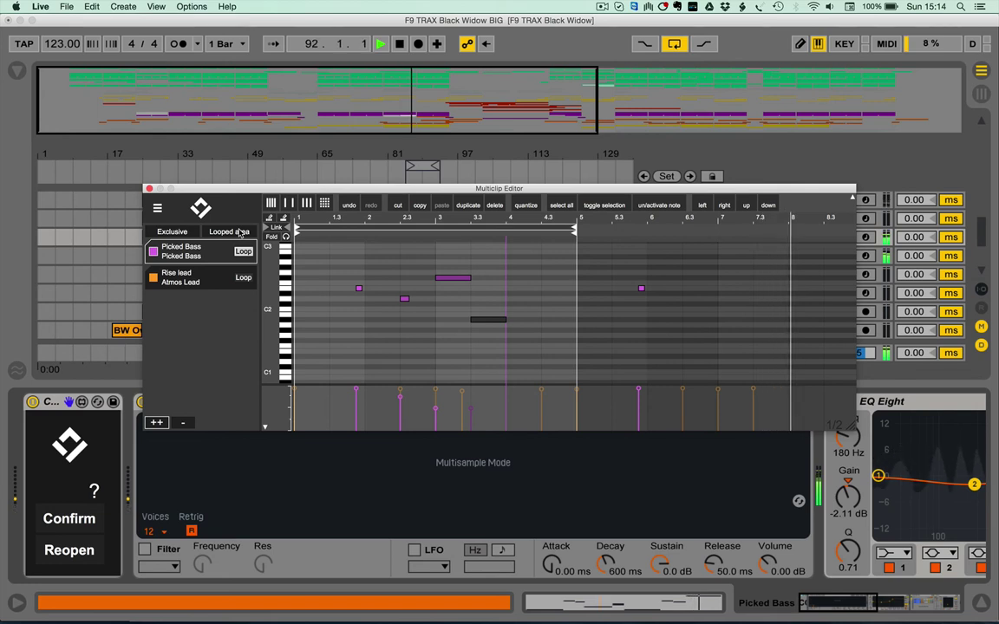
click(239, 232)
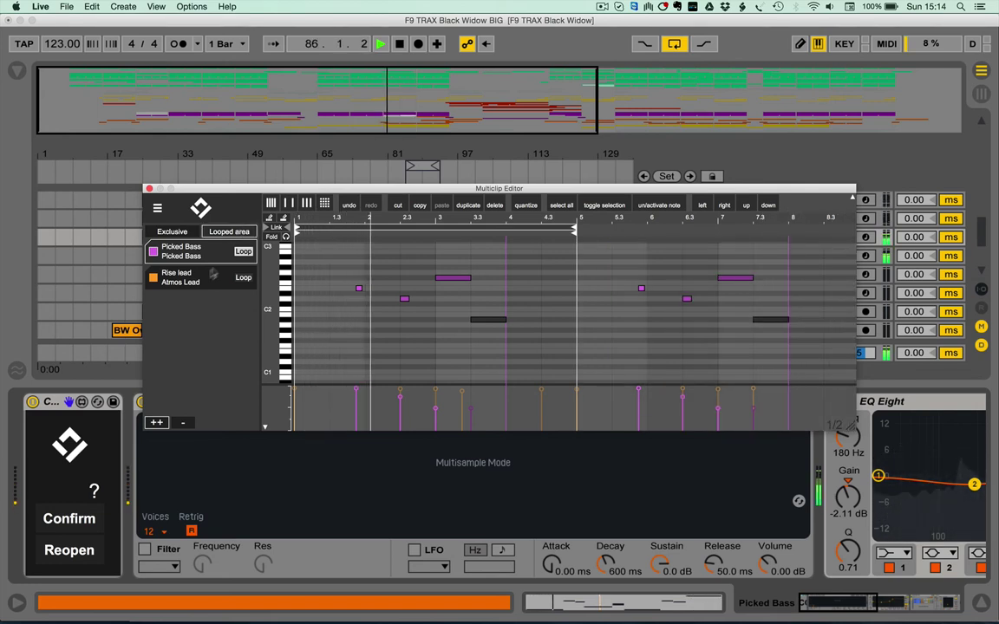
click(208, 278)
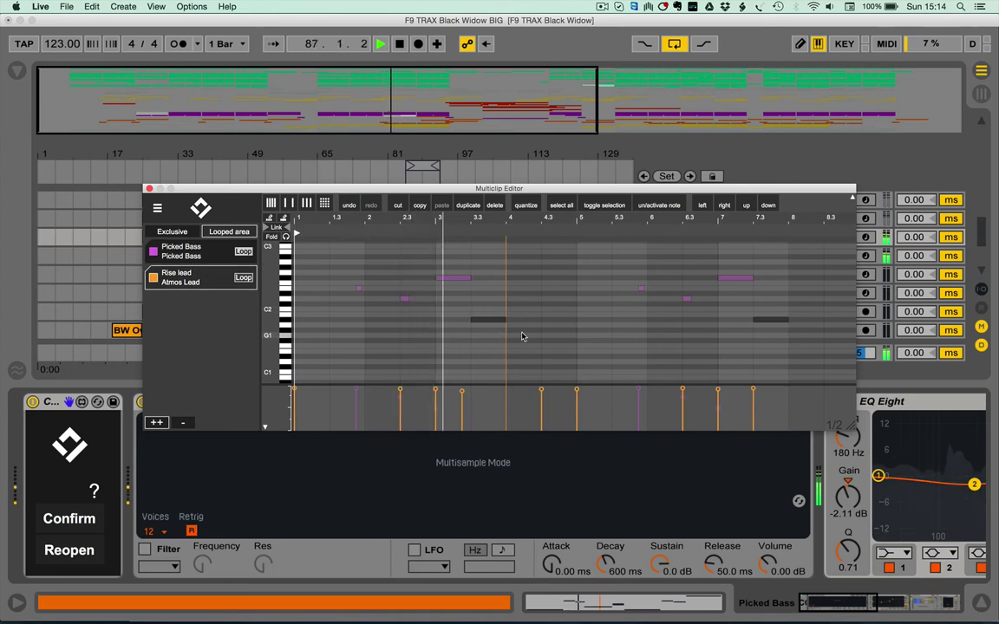
scroll(522, 337, up, 5)
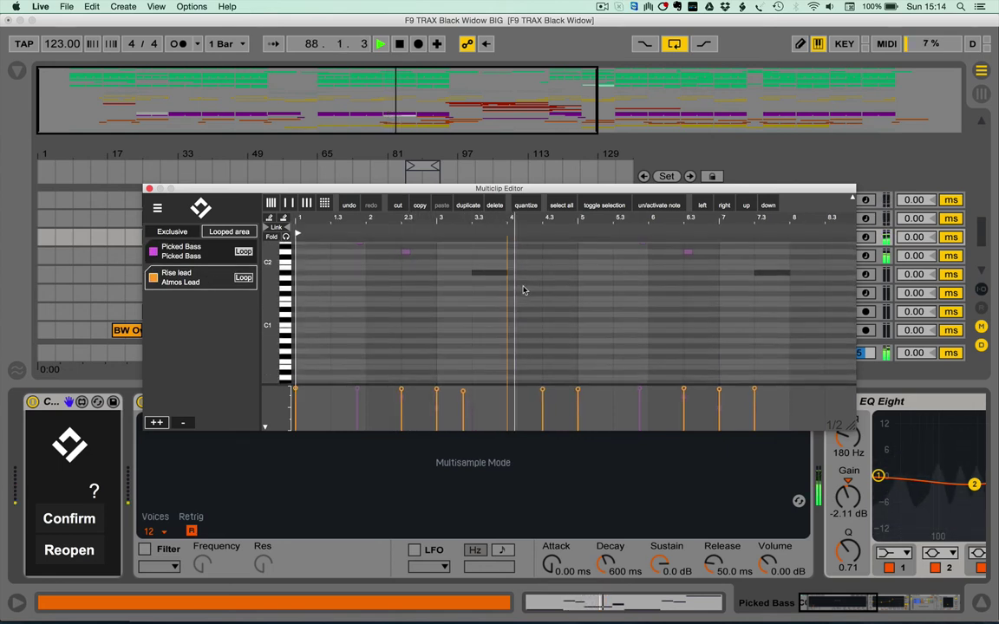
scroll(574, 316, down, 2)
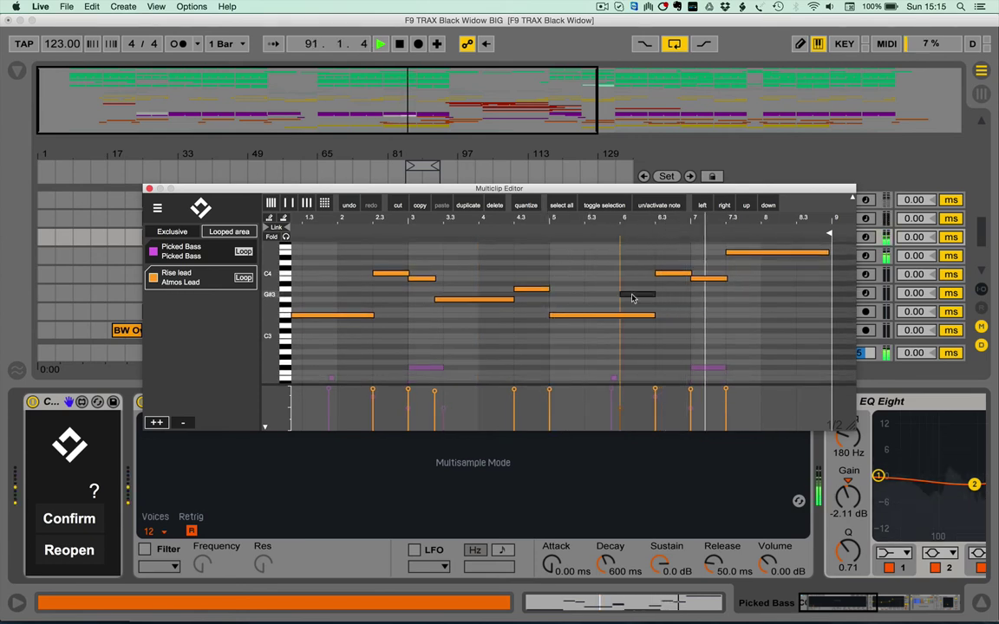
drag(632, 295, 655, 296)
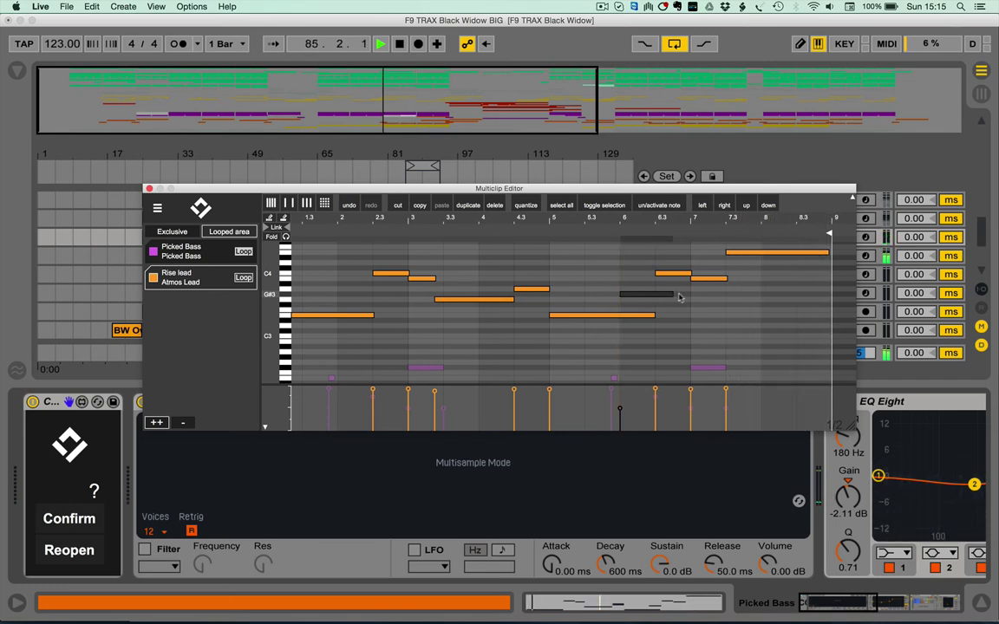
drag(716, 298, 778, 295)
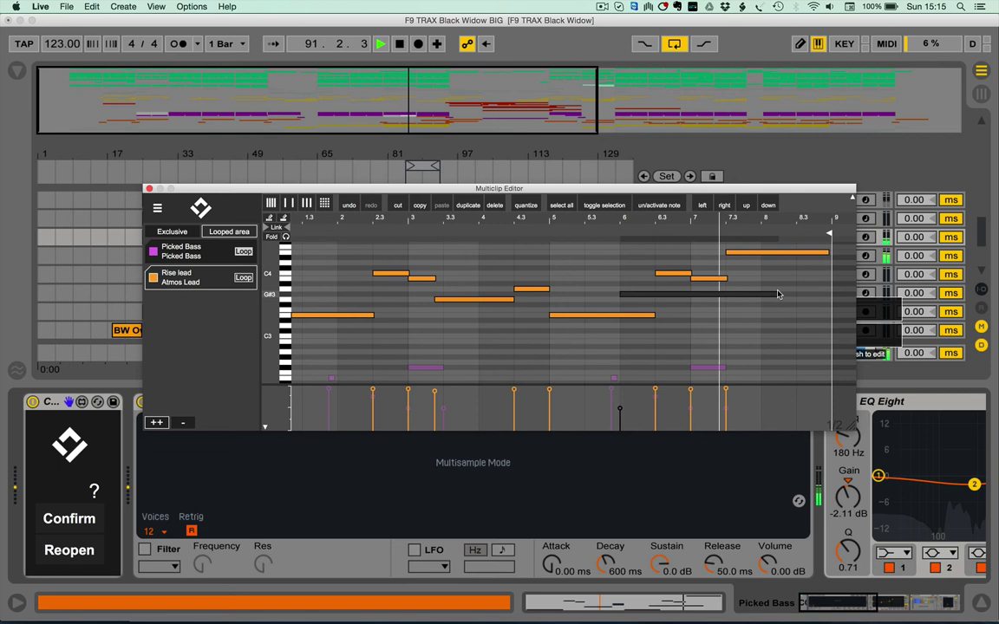
click(778, 295)
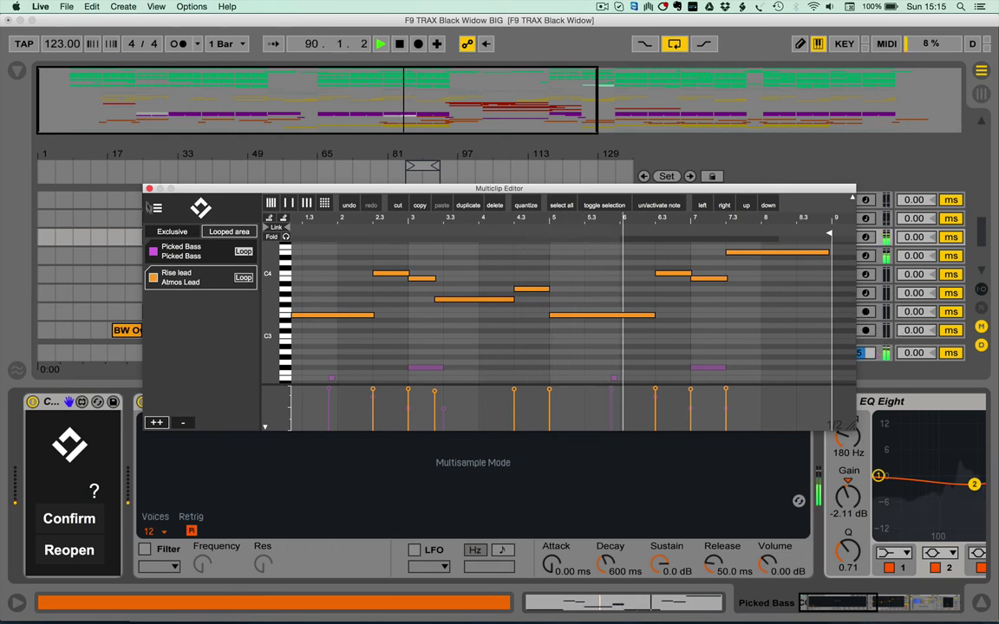
Step: Close the Multiclip Editor window to return to the arrangement
click(148, 189)
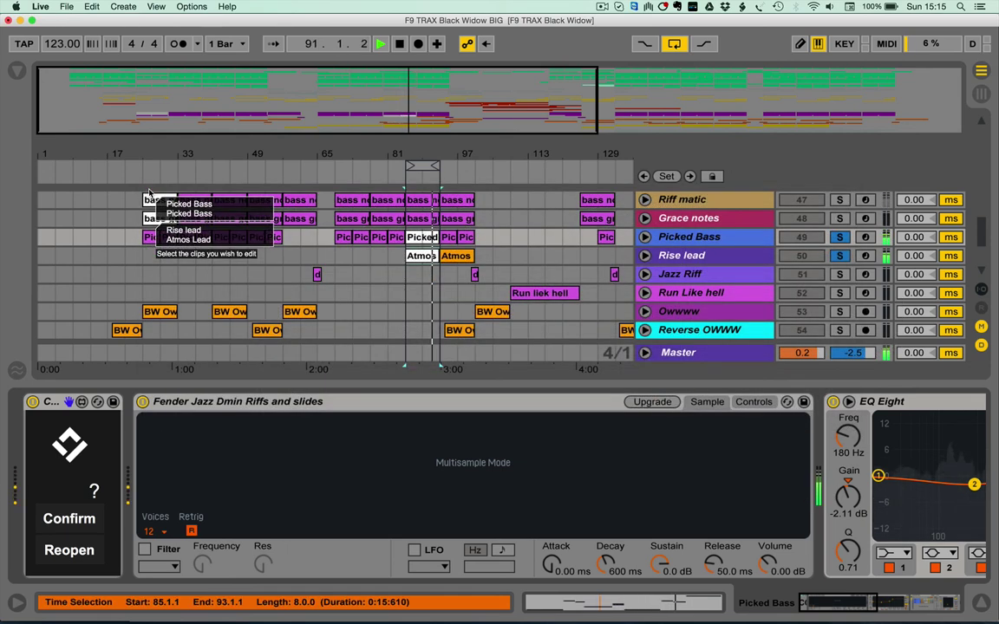